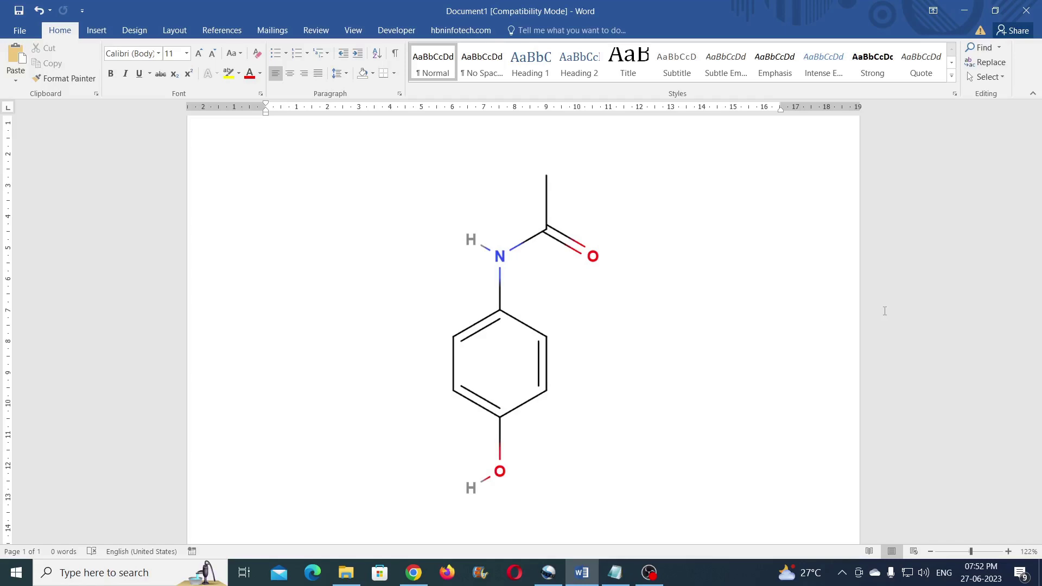
# - Switch from the Word document to the molview.org tab in Chrome
pyautogui.click(418, 568)
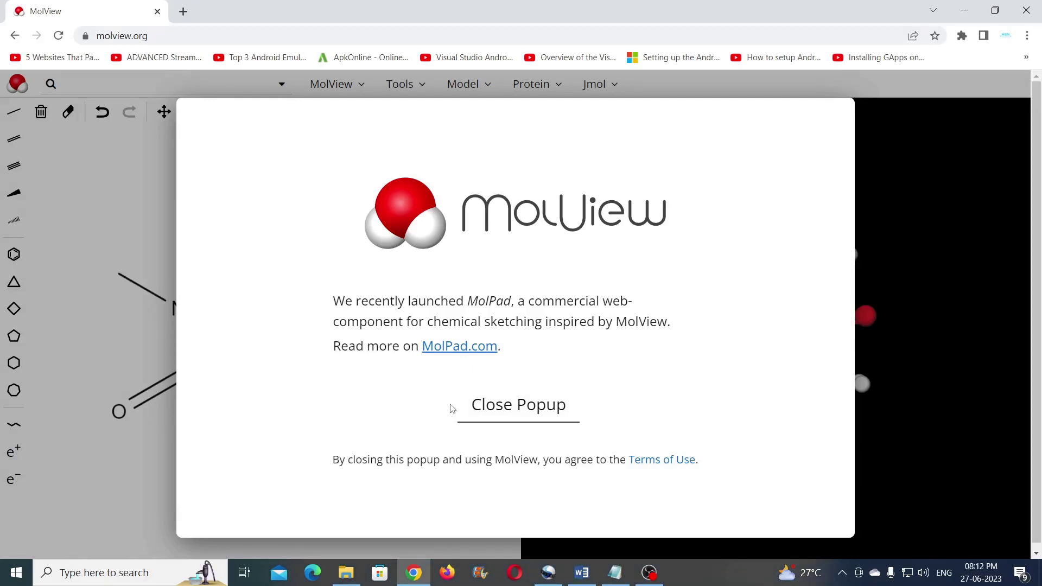
# - Close the MolPad popup, clear the sample molecule, and show the full periodic table
pyautogui.click(530, 408)
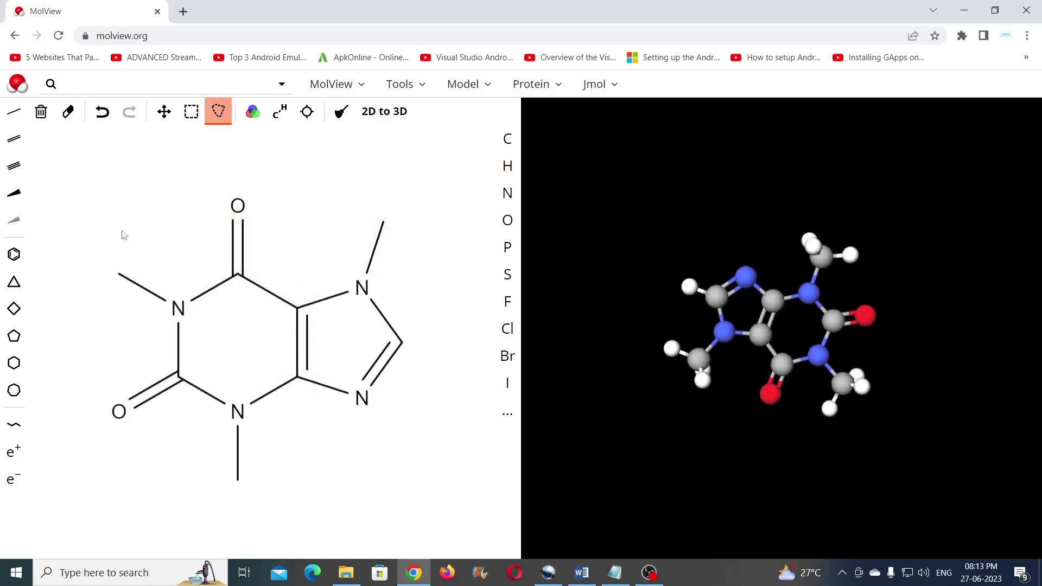
pyautogui.click(41, 116)
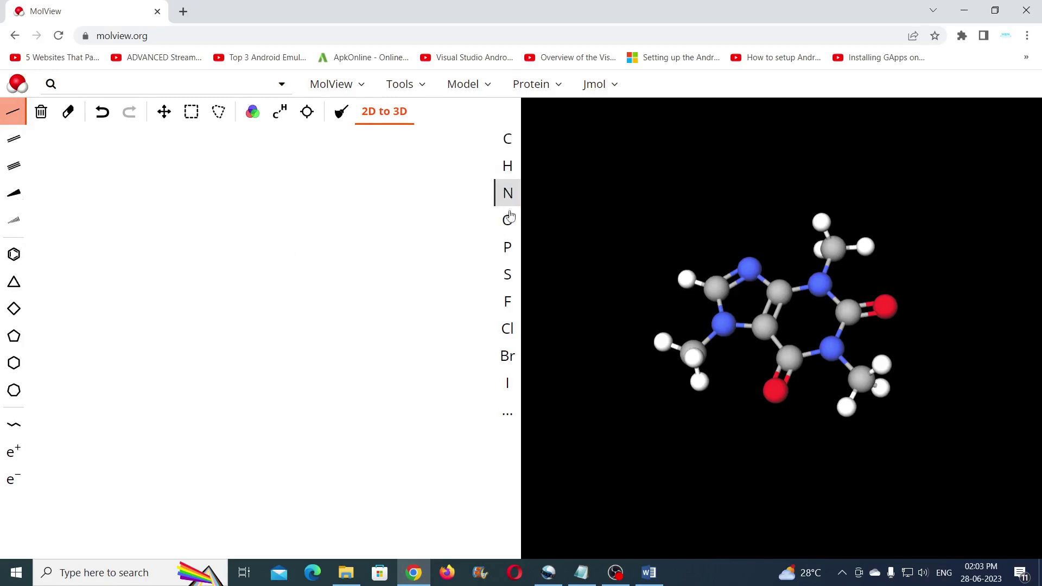
pyautogui.click(507, 415)
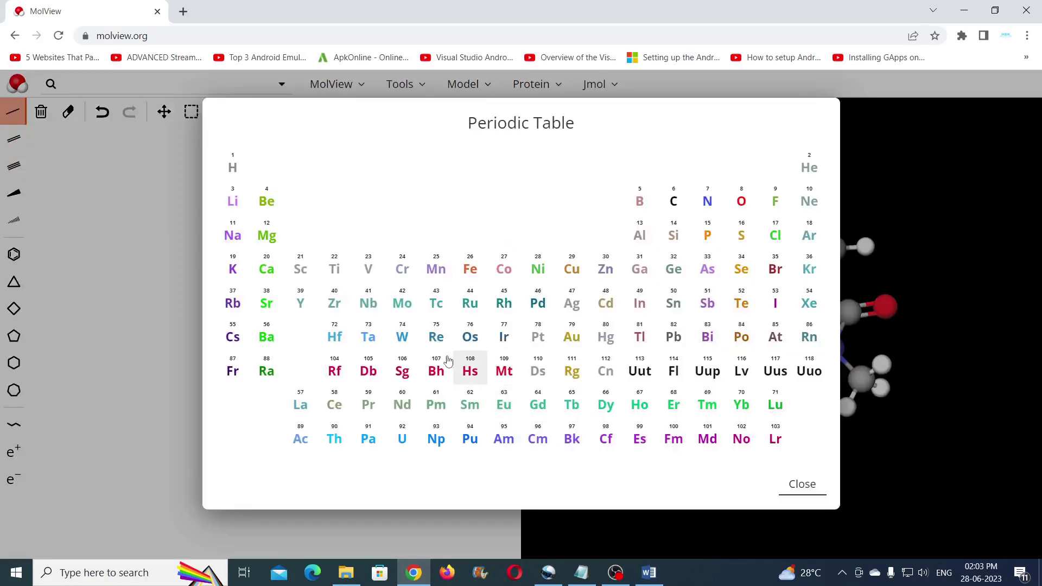
# - Close the Periodic Table dialog to return to the empty sketcher
pyautogui.click(781, 481)
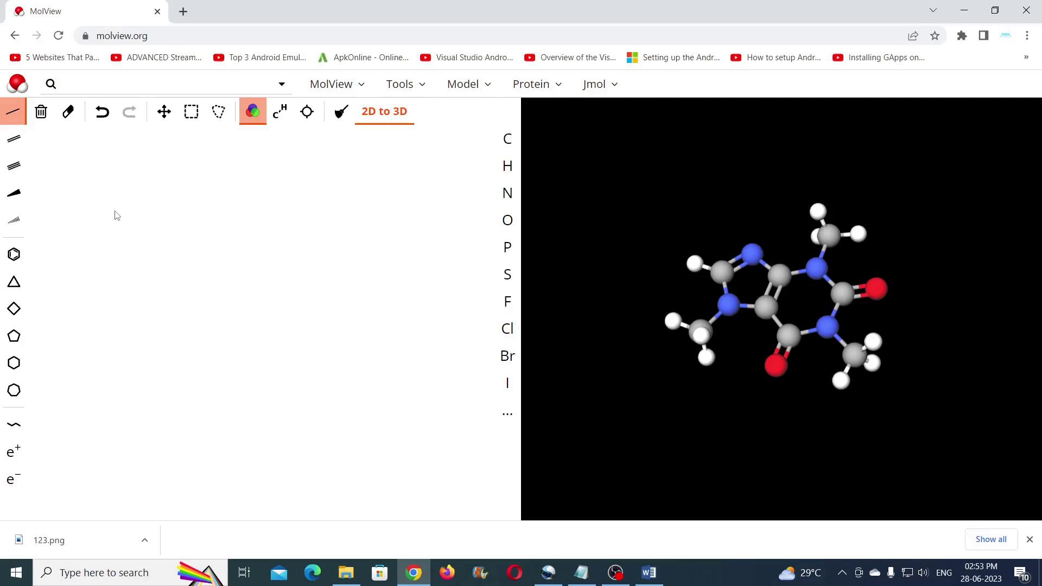
# - Draw a benzene ring, a triangle below it and a square ring to its right
pyautogui.click(13, 256)
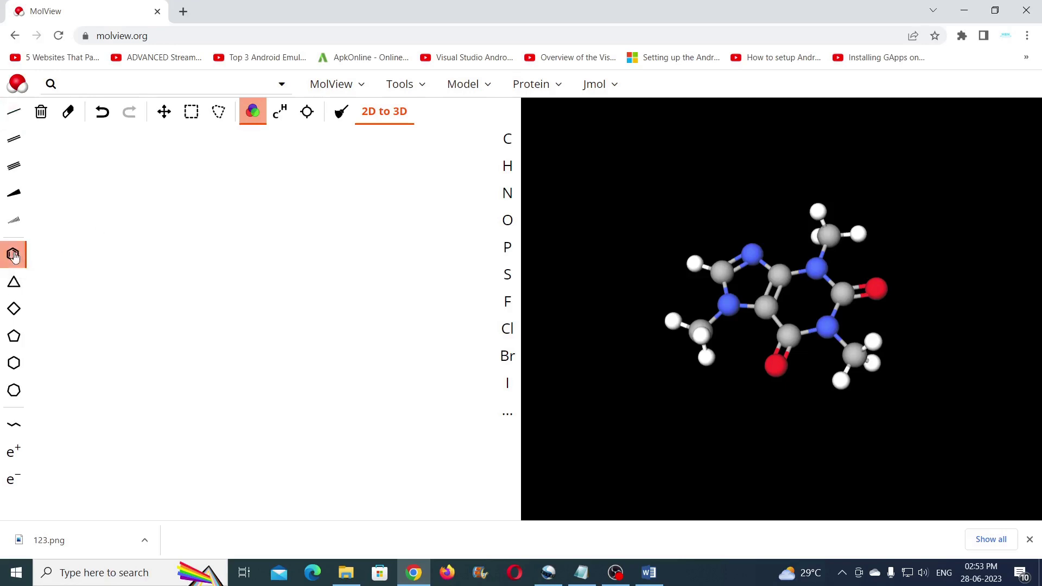
pyautogui.click(165, 226)
pyautogui.click(13, 283)
pyautogui.click(206, 293)
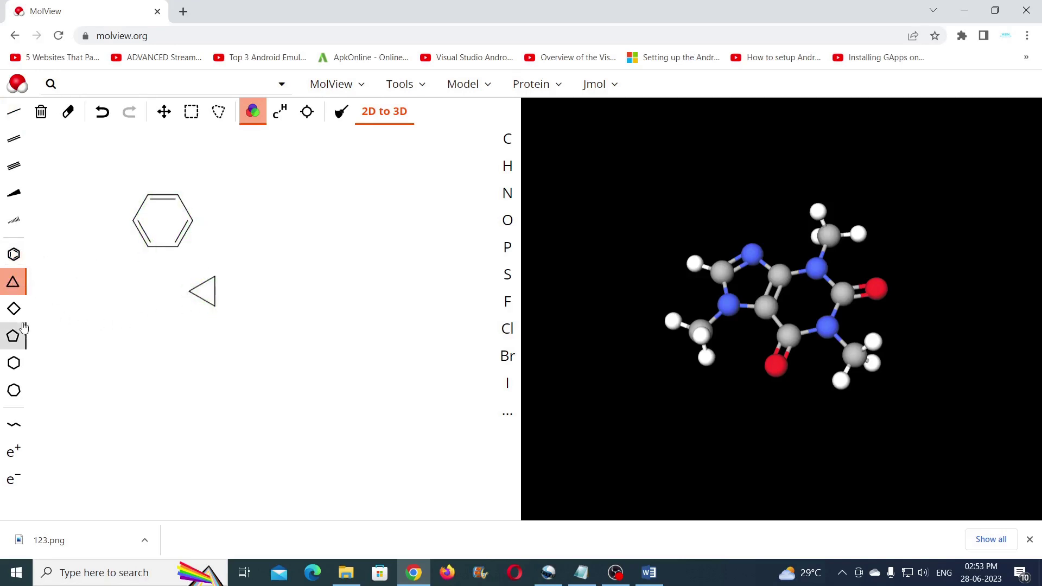
pyautogui.click(13, 309)
pyautogui.click(307, 224)
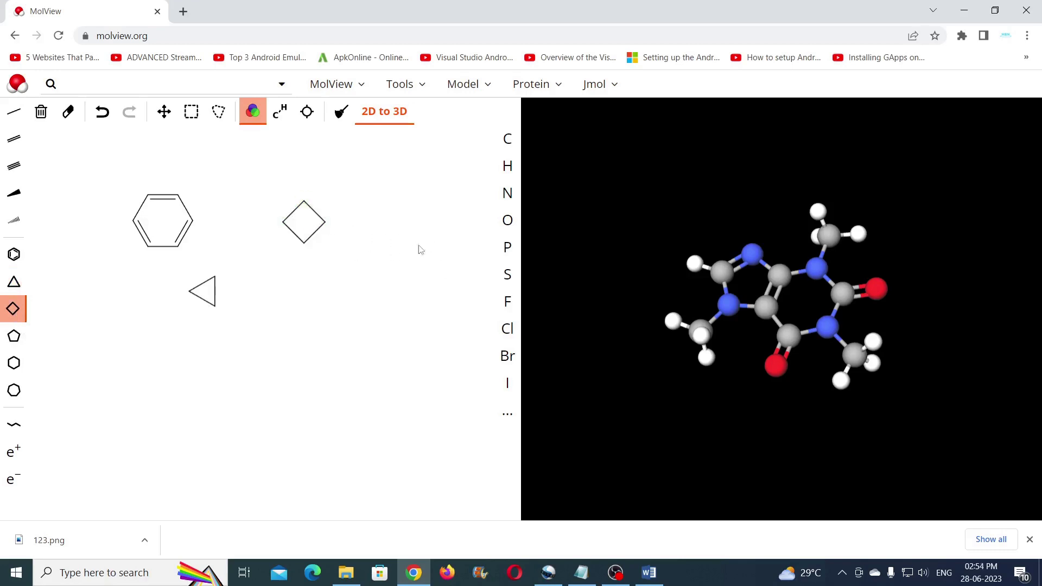
# - Turn five of the benzene ring's vertices into hydrogen atoms
pyautogui.click(506, 166)
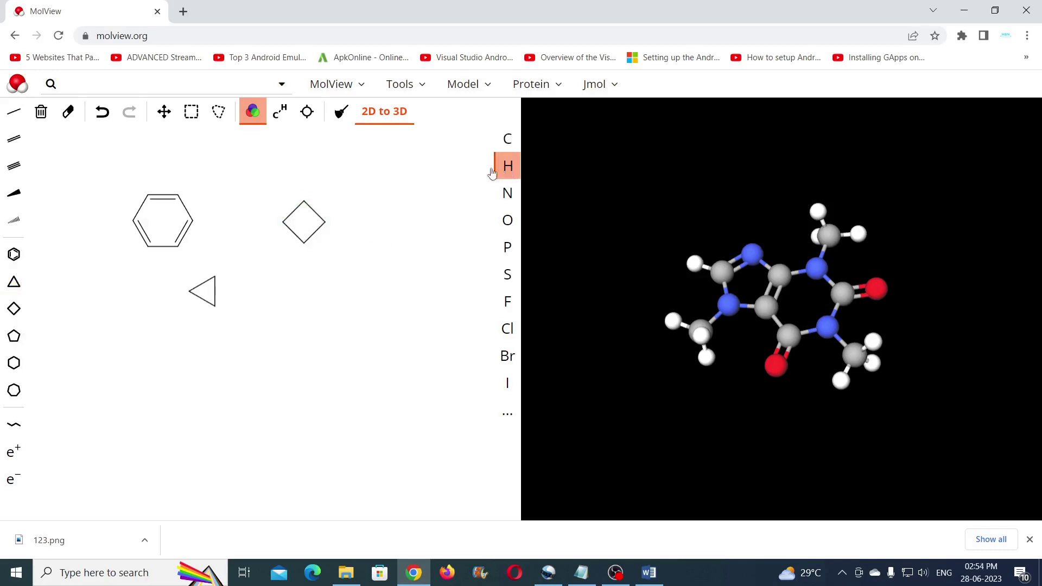
pyautogui.click(178, 196)
pyautogui.click(193, 221)
pyautogui.click(178, 246)
pyautogui.click(149, 247)
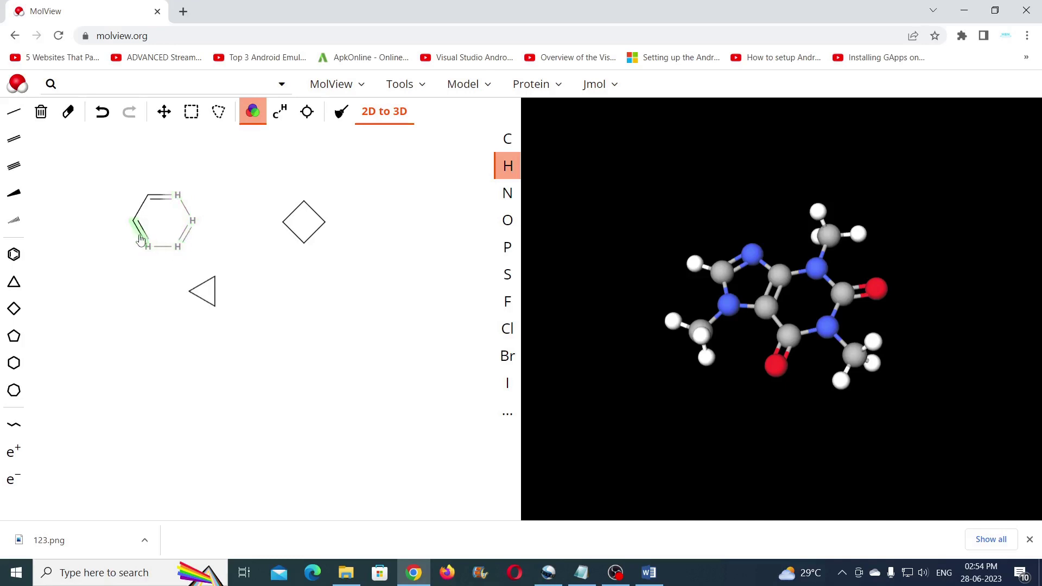
pyautogui.click(133, 220)
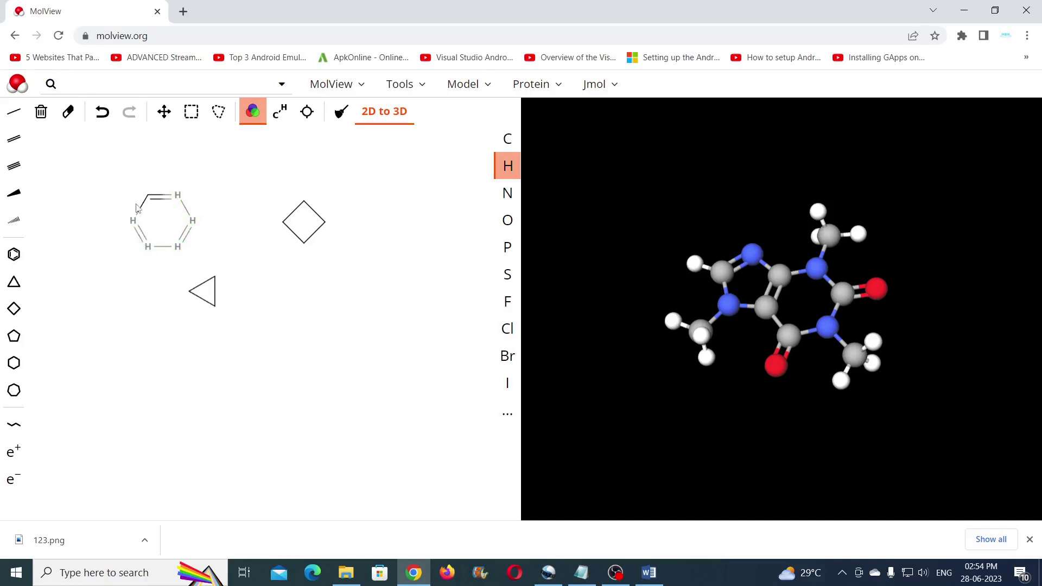
# - Change the ring's right atom to phosphorus and both bottom atoms to sulfur
pyautogui.click(508, 195)
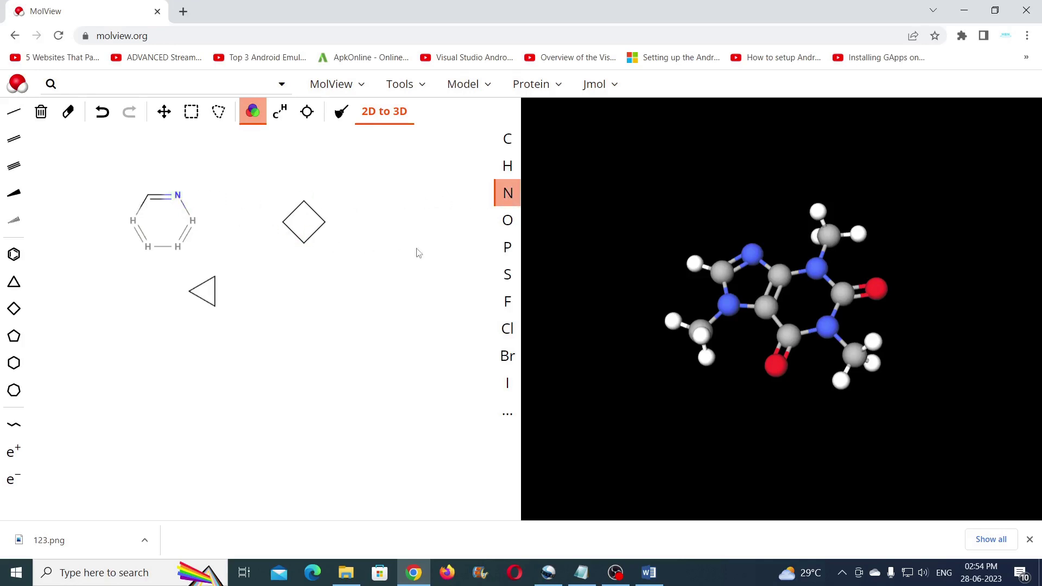
pyautogui.click(507, 248)
pyautogui.click(194, 224)
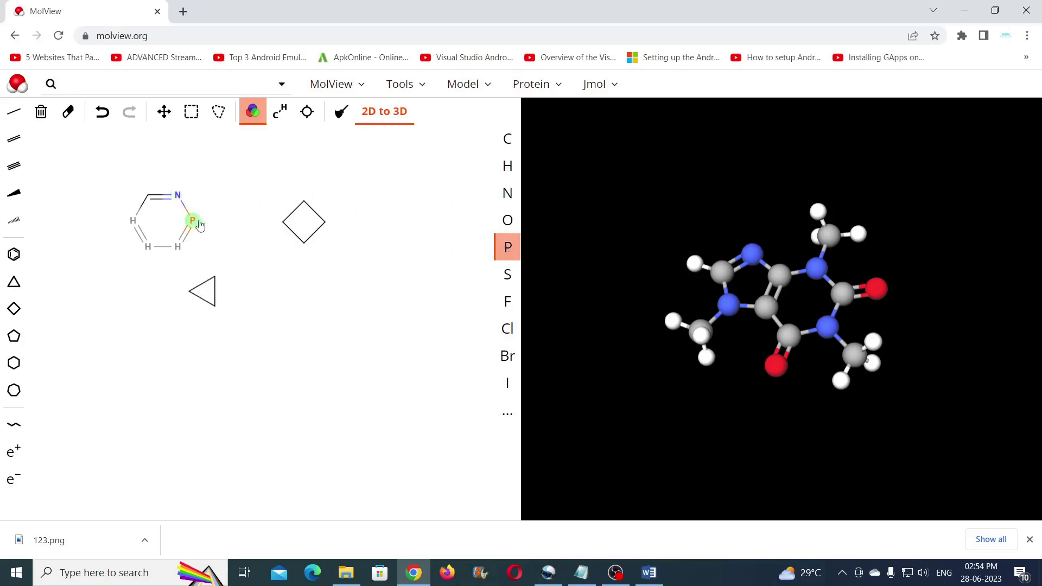
pyautogui.click(508, 275)
pyautogui.click(177, 248)
pyautogui.click(146, 247)
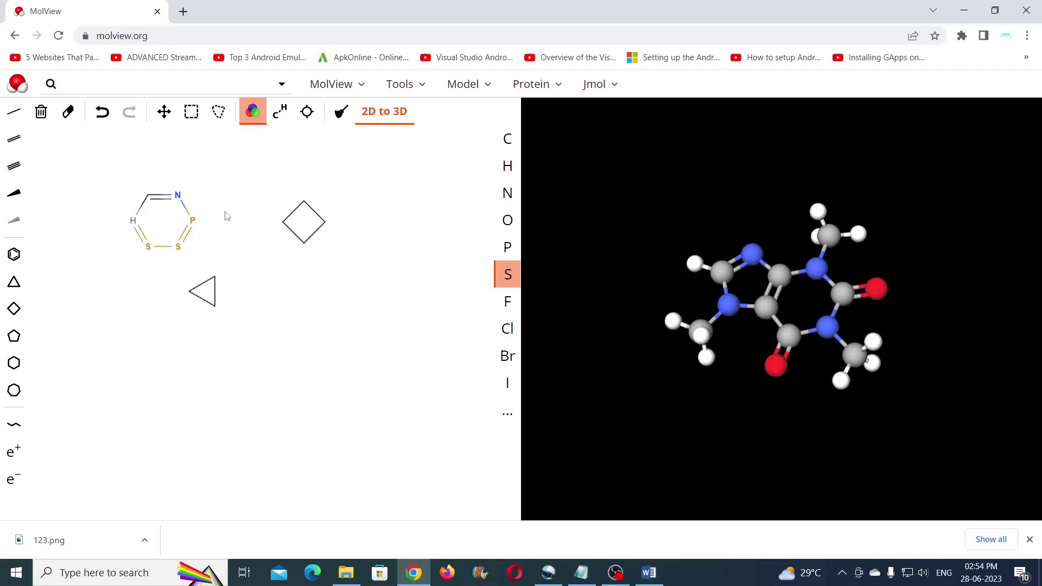
# - Branch three new sulfur atoms off the ring's sulfur and phosphorus atoms
pyautogui.moveTo(178, 246); pyautogui.dragTo(233, 262)
pyautogui.moveTo(192, 220); pyautogui.dragTo(222, 210)
pyautogui.moveTo(148, 248); pyautogui.dragTo(134, 273)
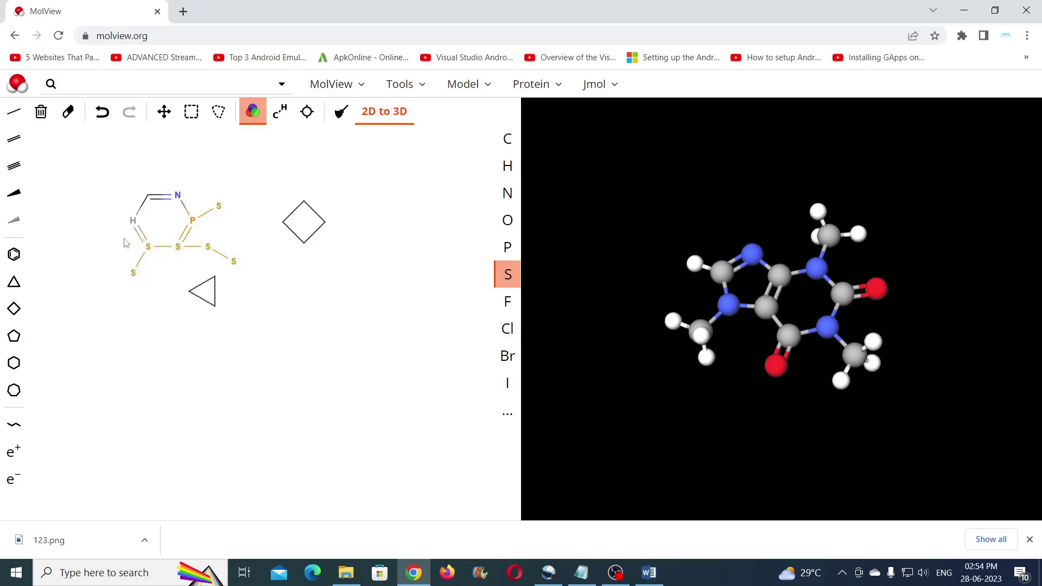
# - Make the S–S bond right of the ring a solid wedge and the bottom one hashed
pyautogui.click(17, 121)
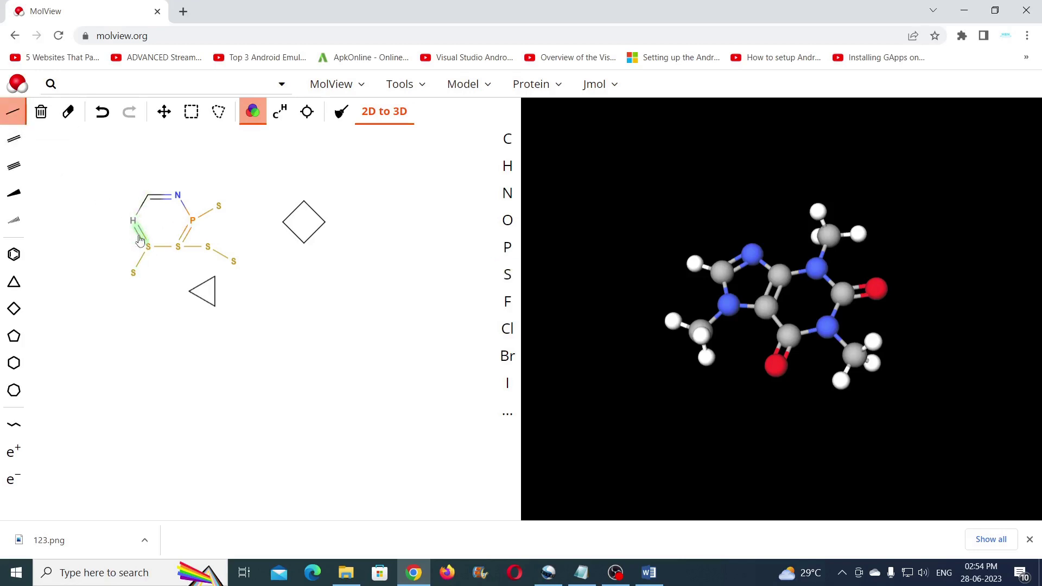
pyautogui.click(15, 166)
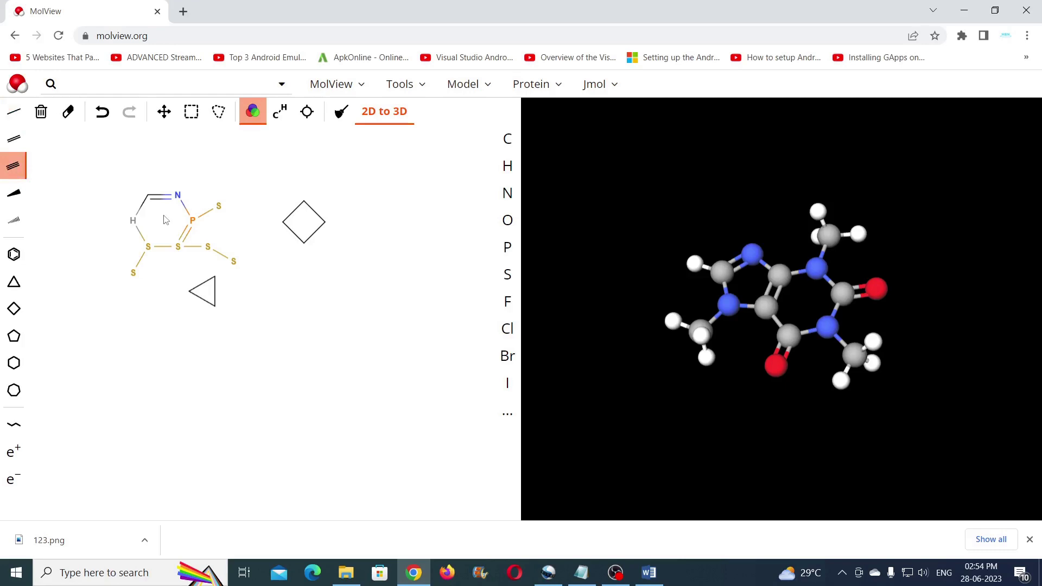
pyautogui.click(14, 194)
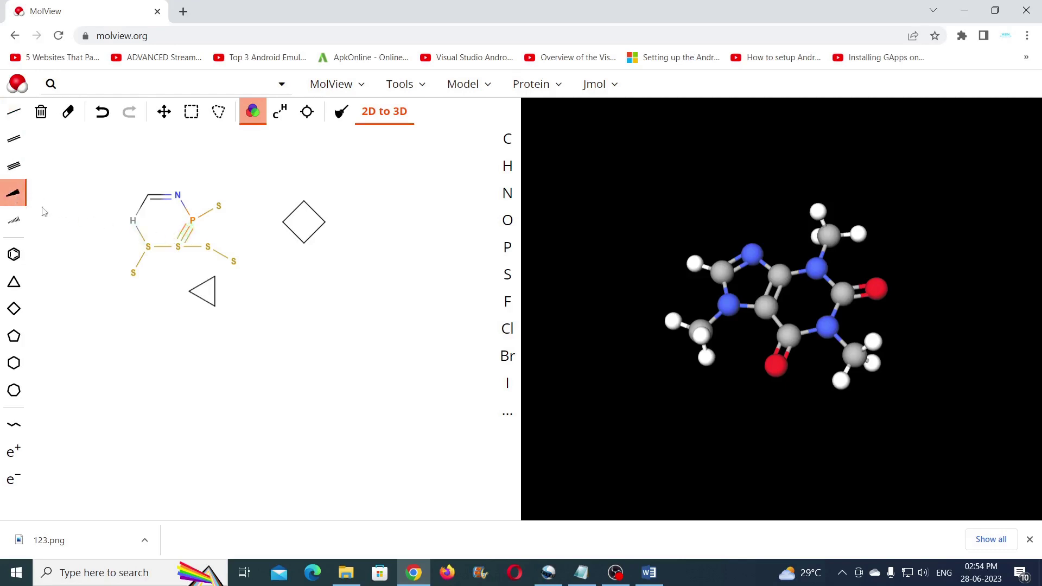
pyautogui.click(193, 247)
pyautogui.click(22, 216)
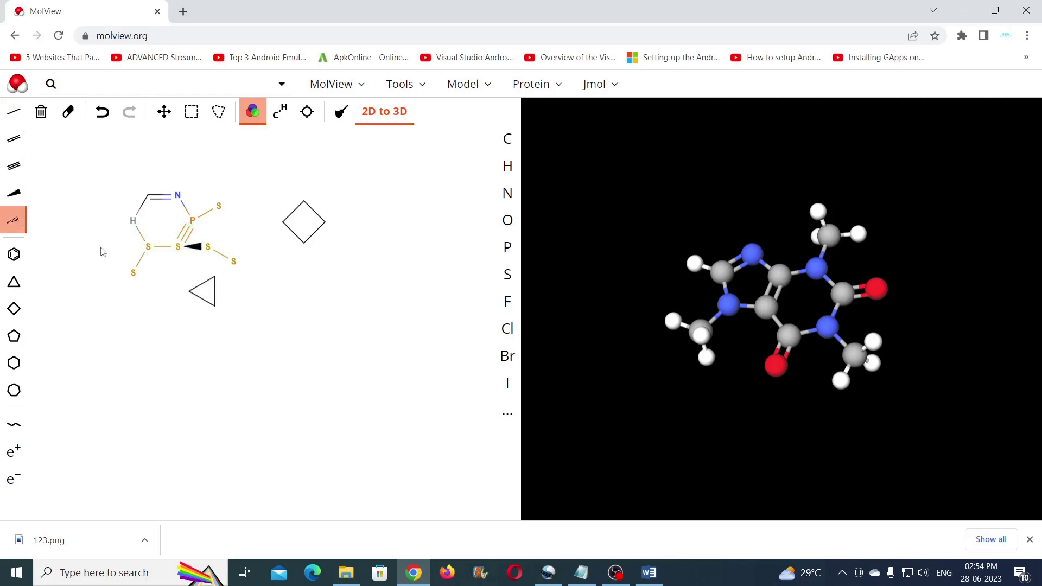
pyautogui.click(162, 251)
# - Draw a branched hydrogen zigzag chain below the square, bond it to the ring, and cap it with sulfur
pyautogui.click(509, 172)
pyautogui.moveTo(291, 284)
pyautogui.mouseDown()
pyautogui.moveTo(345, 284)
pyautogui.moveTo(322, 289)
pyautogui.mouseUp()
pyautogui.click(320, 284)
pyautogui.click(334, 260)
pyautogui.moveTo(353, 293); pyautogui.dragTo(370, 324)
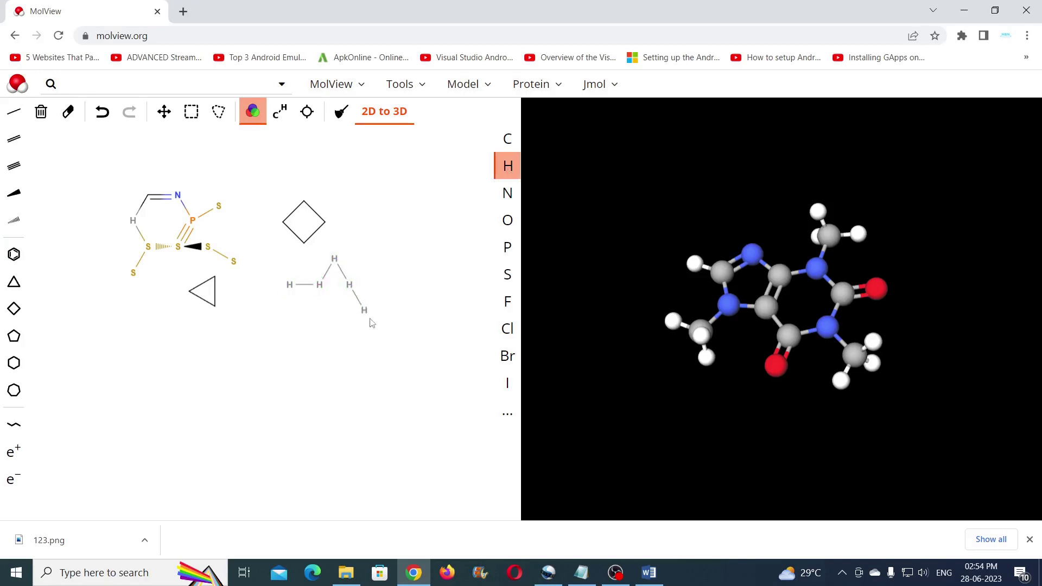
pyautogui.moveTo(351, 286); pyautogui.dragTo(324, 329)
pyautogui.moveTo(276, 298); pyautogui.dragTo(263, 322)
pyautogui.moveTo(289, 284); pyautogui.dragTo(275, 254)
pyautogui.moveTo(317, 287)
pyautogui.mouseDown()
pyautogui.moveTo(305, 243)
pyautogui.moveTo(375, 239)
pyautogui.mouseUp()
pyautogui.moveTo(384, 276); pyautogui.dragTo(429, 321)
pyautogui.click(508, 275)
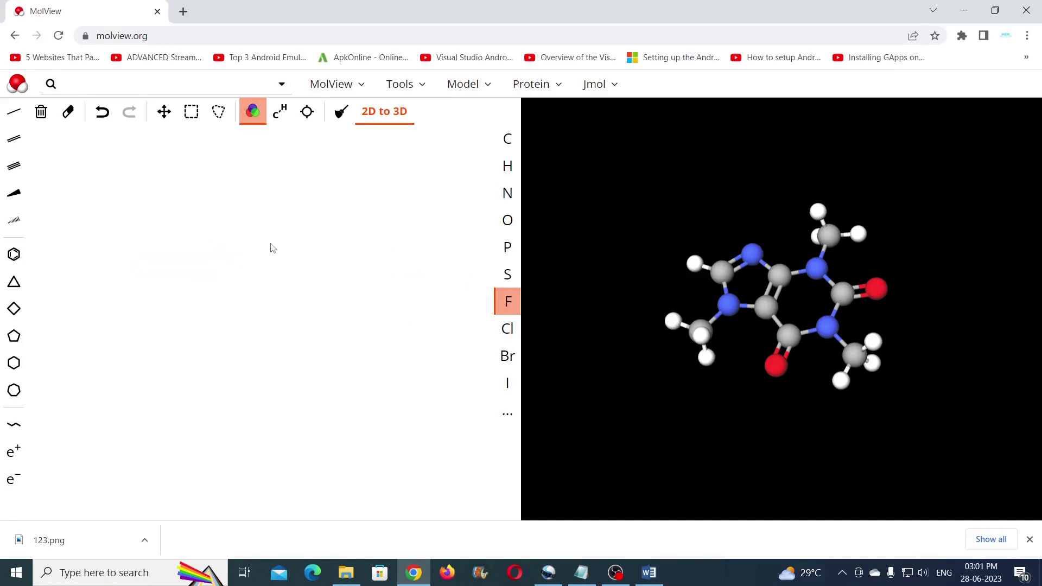
pyautogui.click(348, 86)
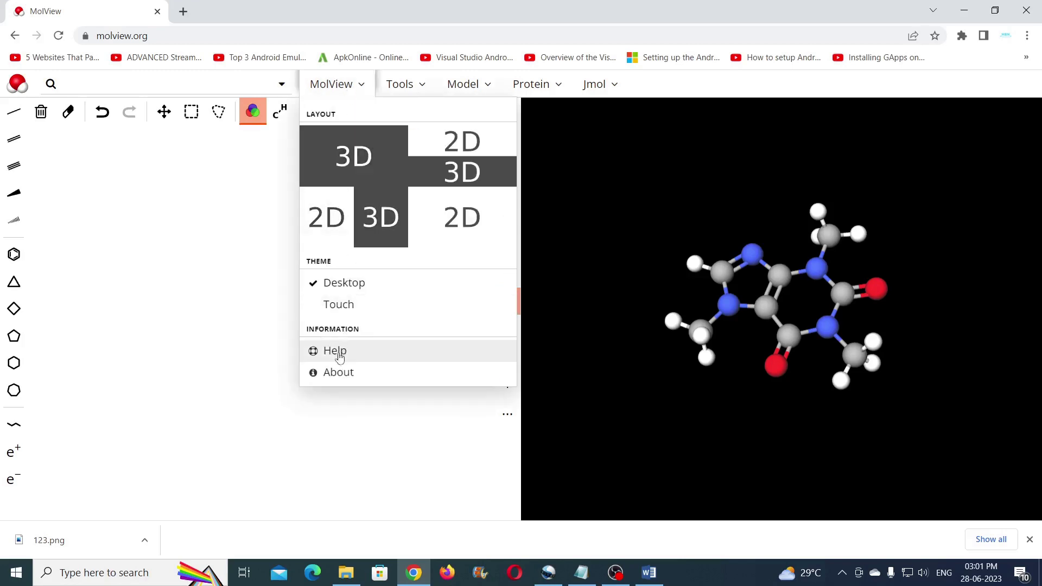
pyautogui.click(337, 375)
pyautogui.moveTo(245, 371); pyautogui.dragTo(305, 411)
pyautogui.moveTo(241, 435); pyautogui.dragTo(272, 486)
pyautogui.click(269, 489)
pyautogui.scroll(-2, 736, 403)
pyautogui.click(800, 462)
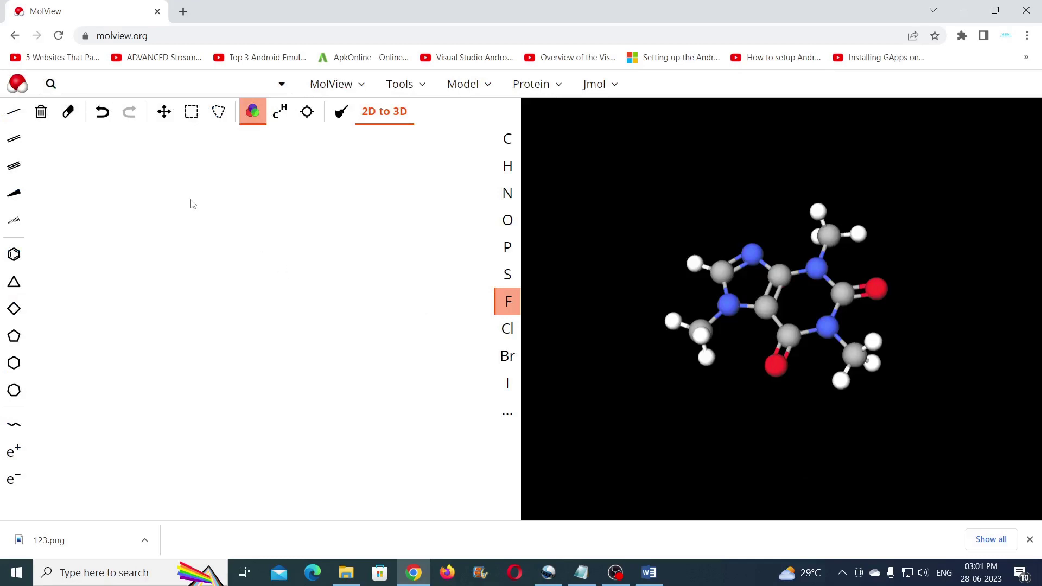
# - Search for and load Crocin, then clear its 2D sketch
pyautogui.click(128, 85)
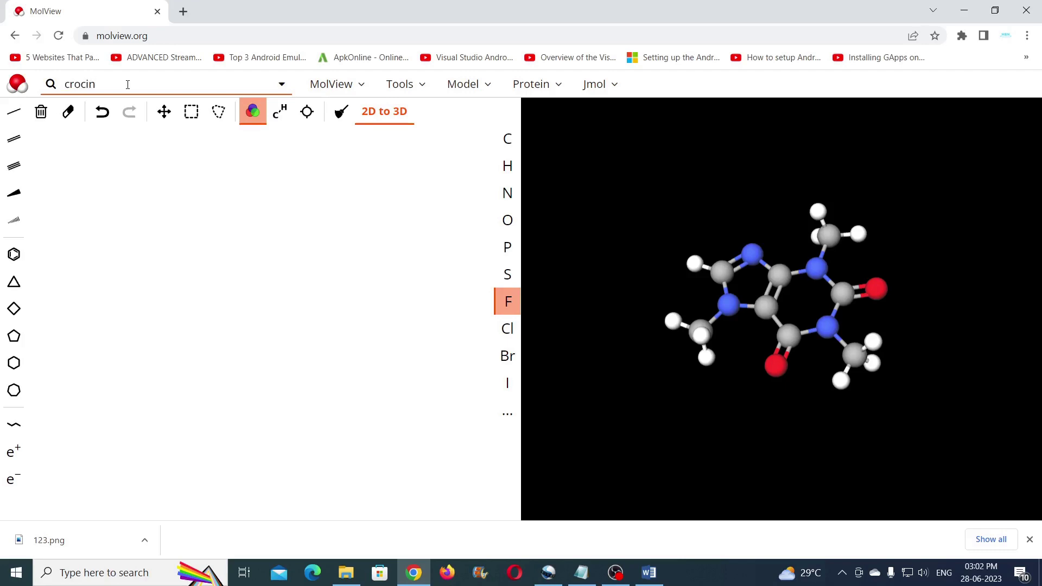
pyautogui.click(282, 84)
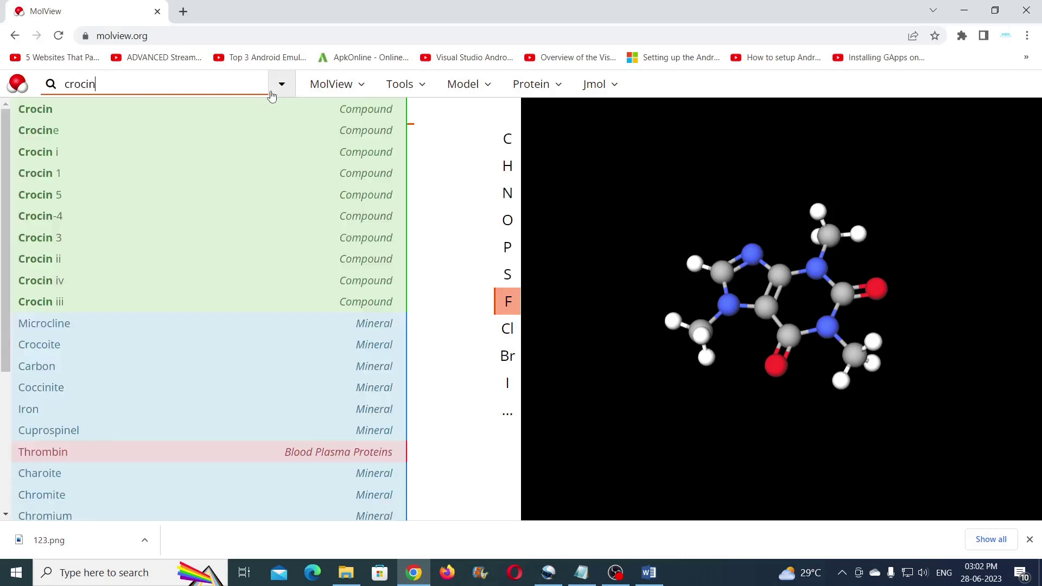
pyautogui.click(44, 110)
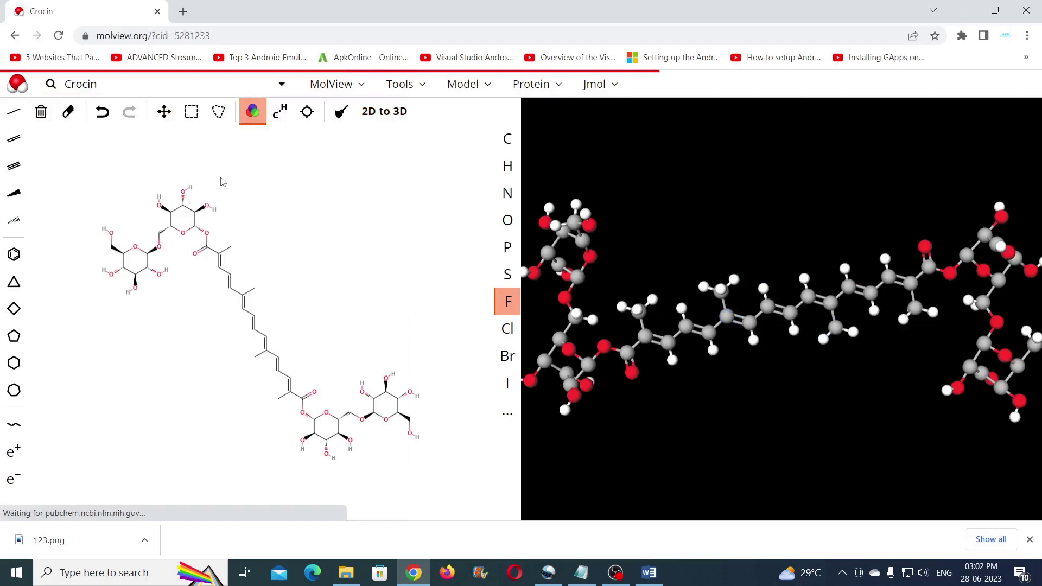
pyautogui.click(41, 111)
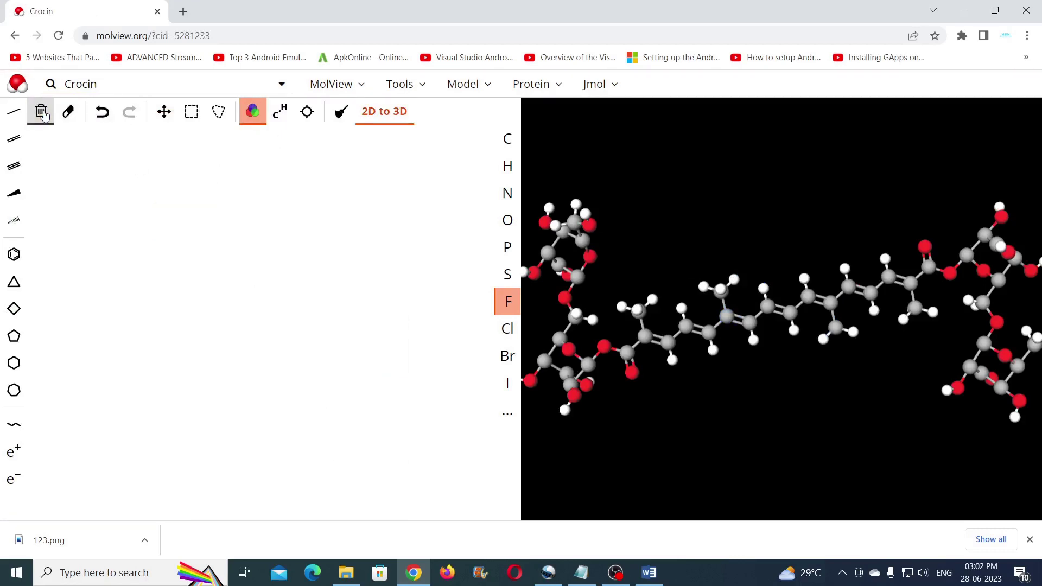
# - Load Paracetamol by name search and clear its 2D sketch, keeping the 3D model
pyautogui.click(120, 84)
pyautogui.write('paracetmol')
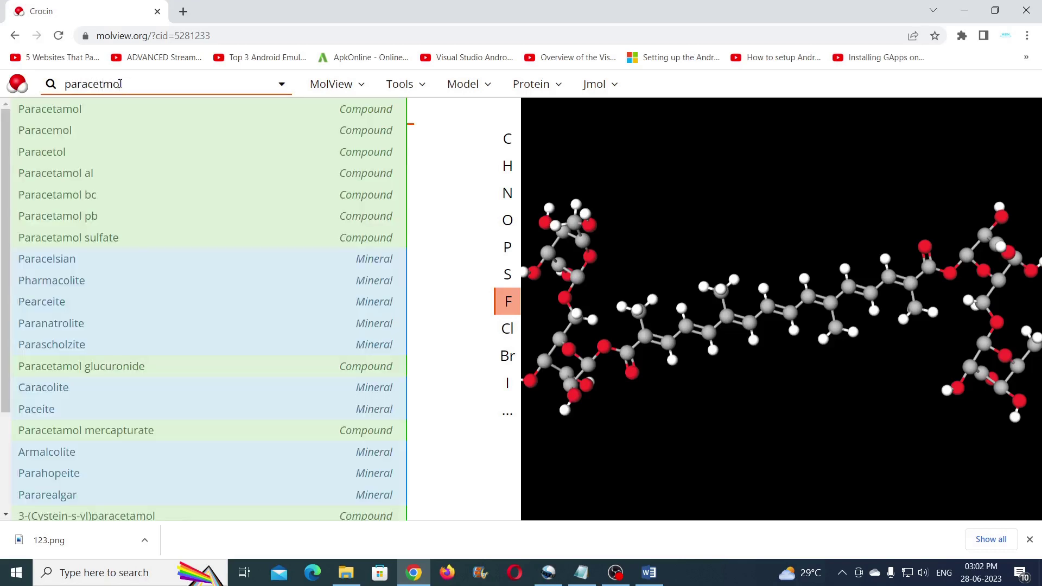
pyautogui.click(41, 111)
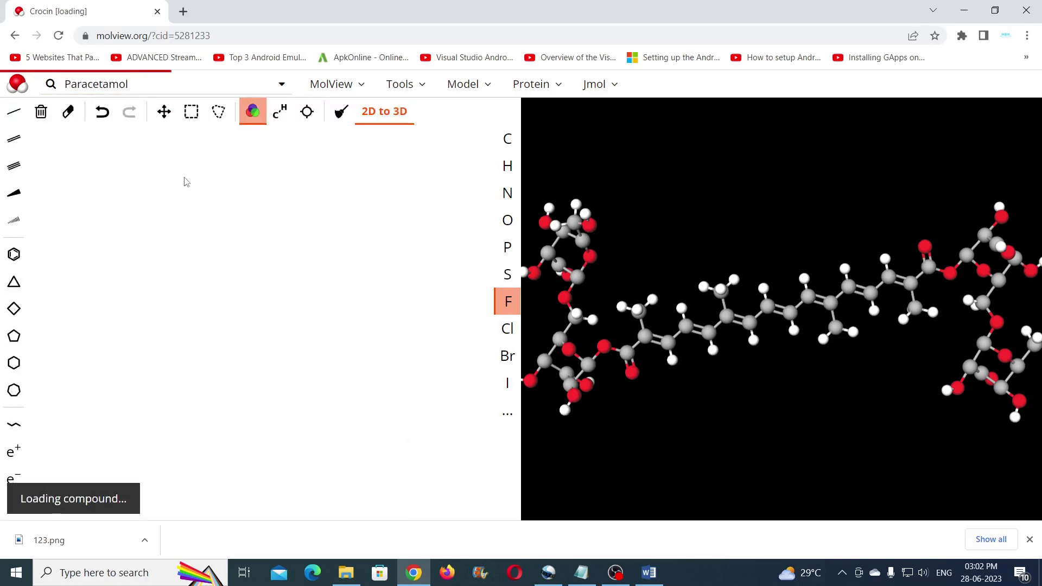
pyautogui.click(42, 112)
# - Replace the search with 'salbu' and load Salbutamol
pyautogui.click(146, 84)
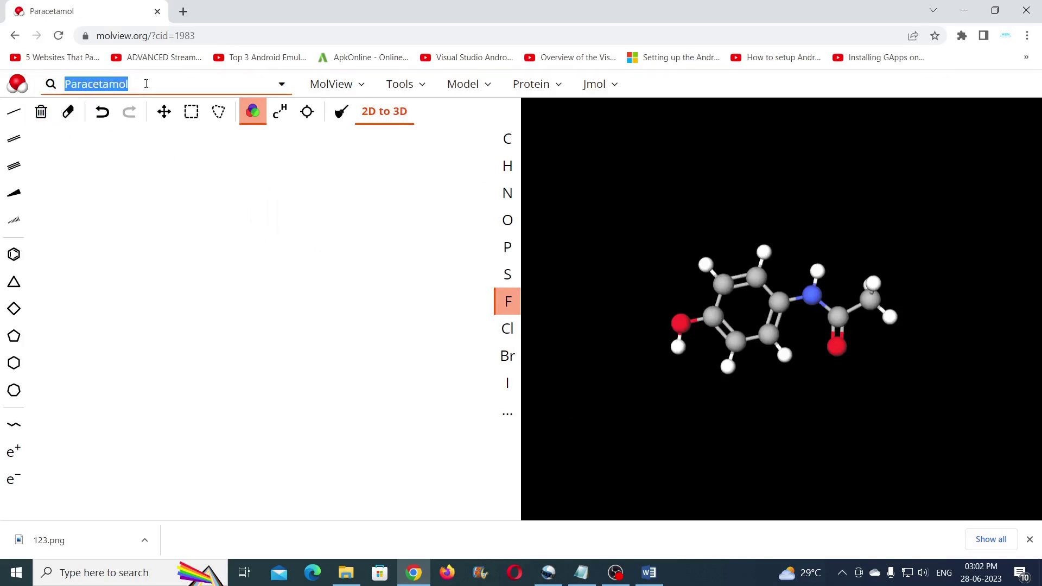
pyautogui.write('salbu')
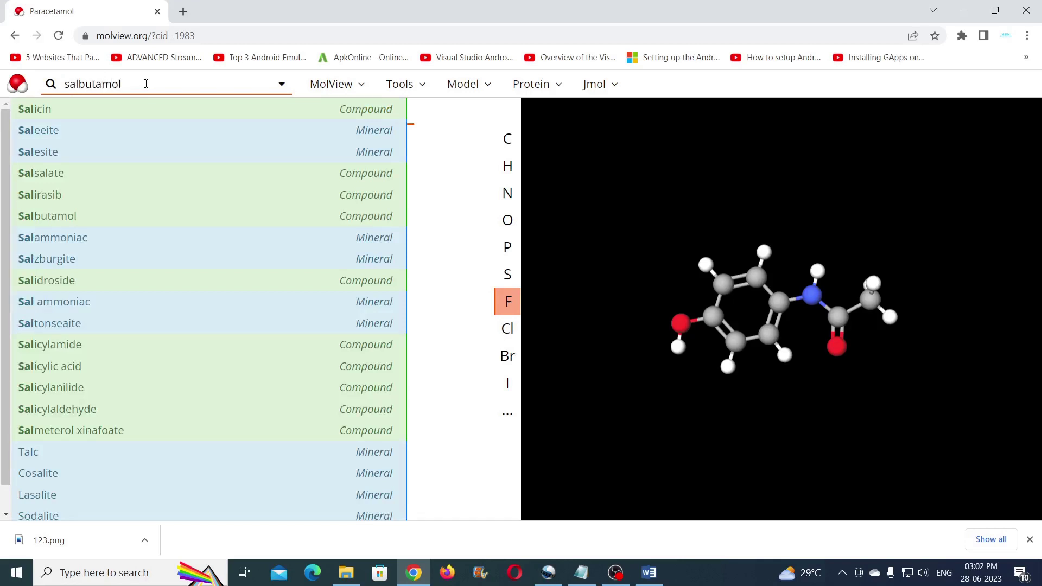
pyautogui.click(85, 111)
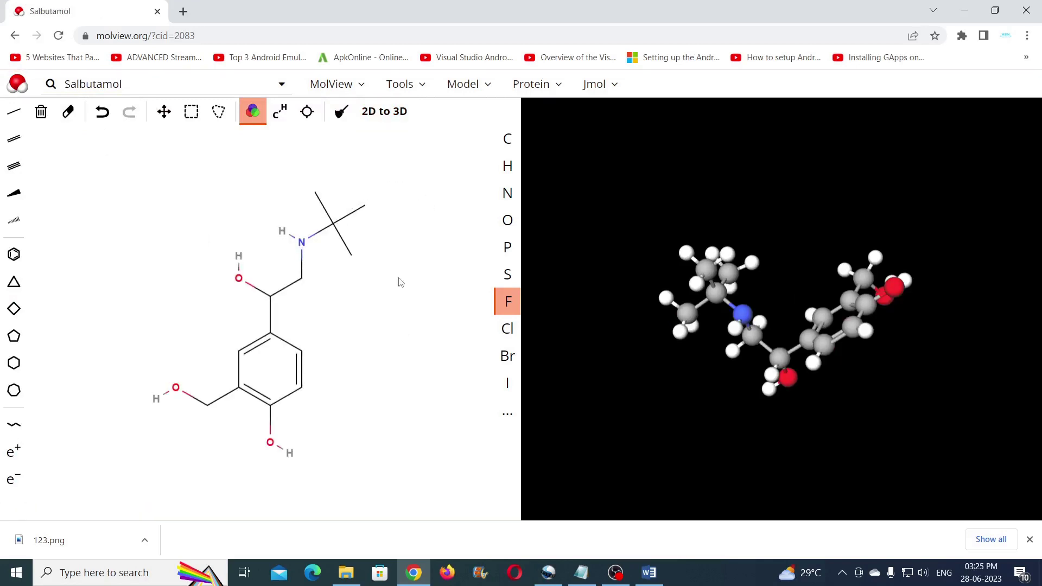
# - Export salbutamol's structural formula as a PNG image and return to Word
pyautogui.click(425, 86)
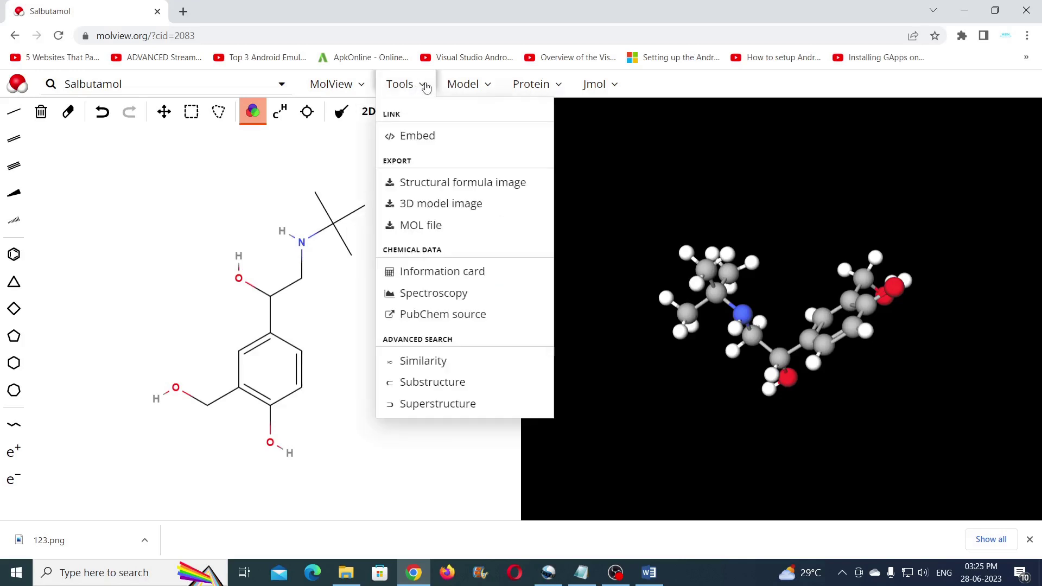
pyautogui.click(469, 185)
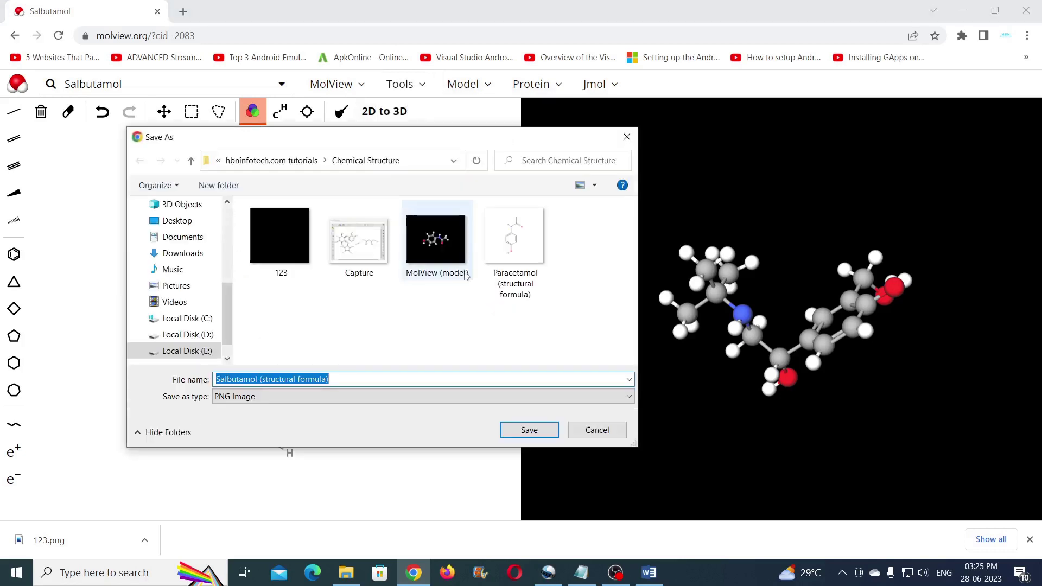
pyautogui.click(530, 435)
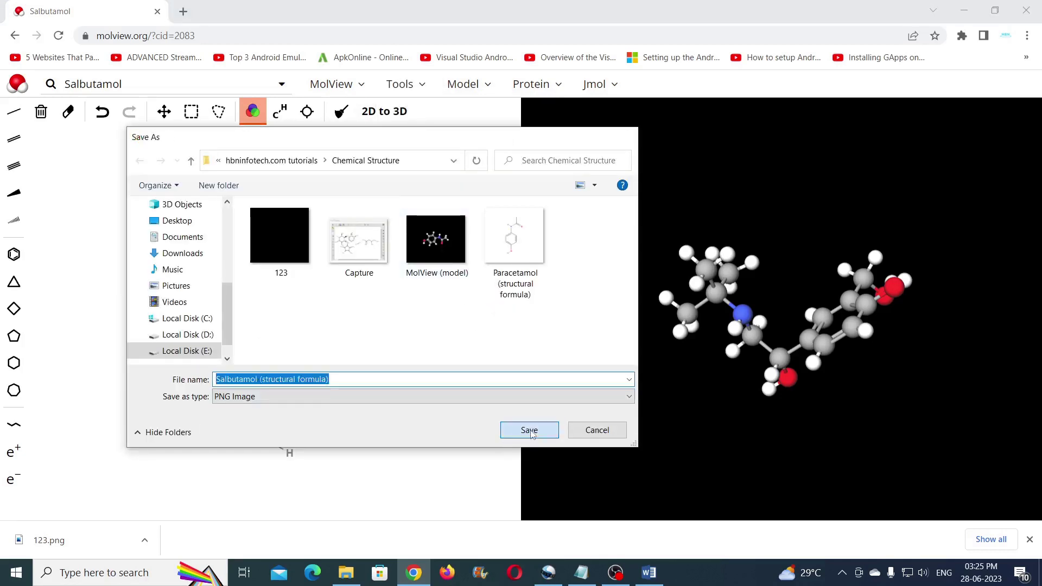
pyautogui.click(653, 576)
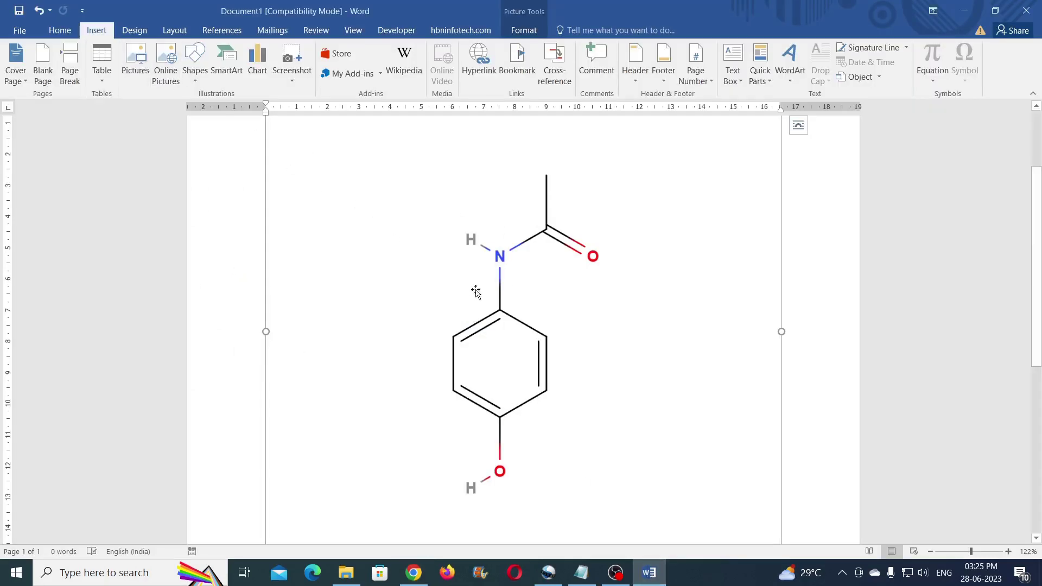
# - Swap the paracetamol picture for the Salbutamol (structural formula) image, then return to MolView
pyautogui.press('Delete')
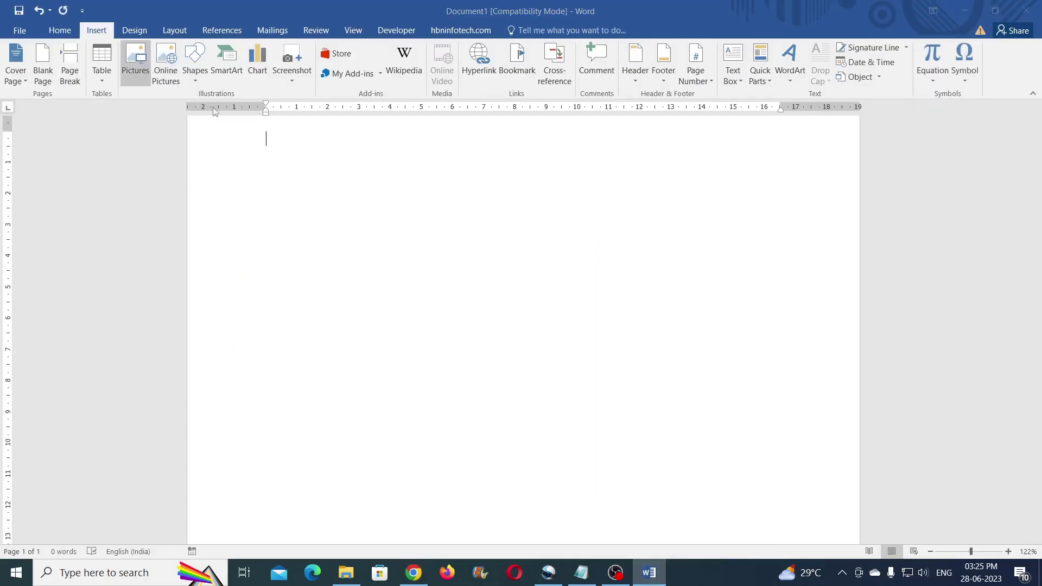
pyautogui.click(468, 133)
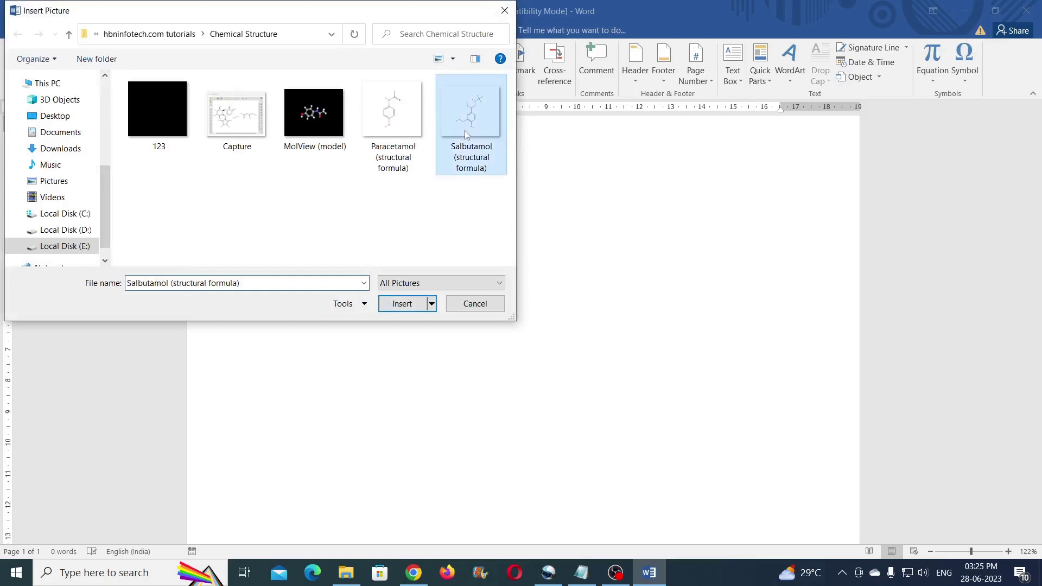
pyautogui.click(402, 304)
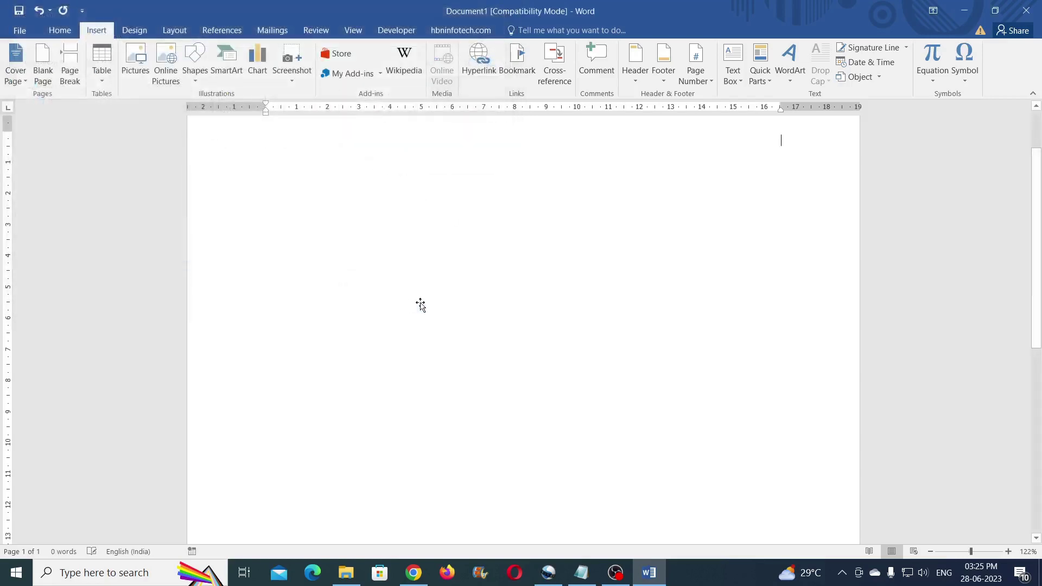
pyautogui.click(414, 572)
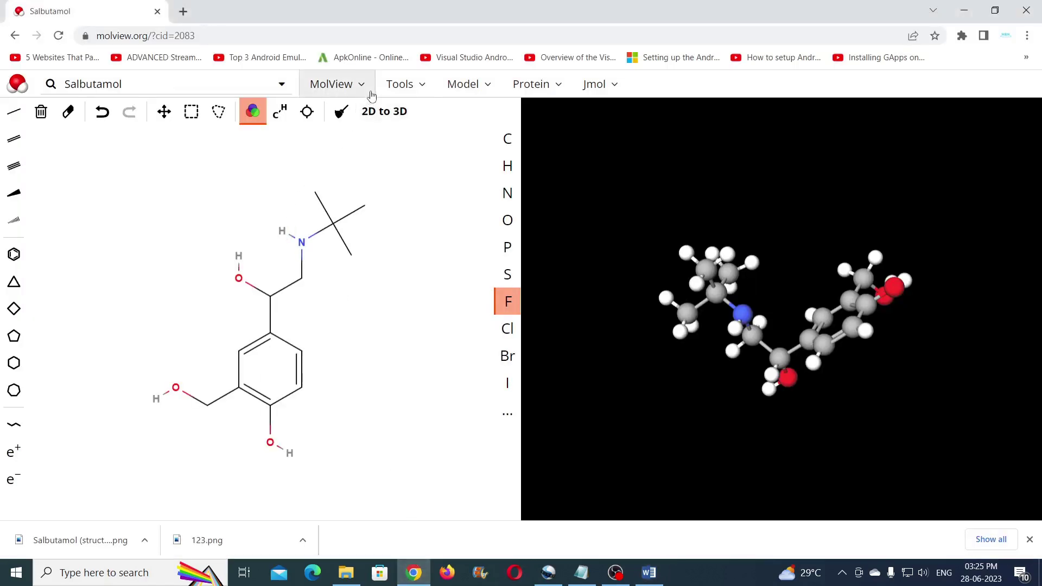
# - Export salbutamol's 3D model image from the Tools menu and save the file
pyautogui.click(410, 85)
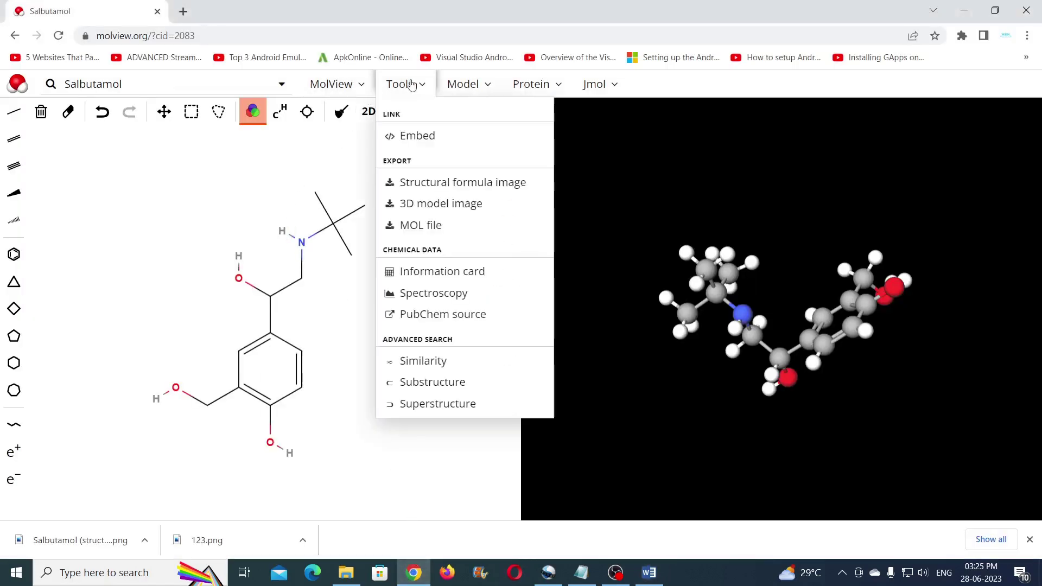
pyautogui.click(455, 205)
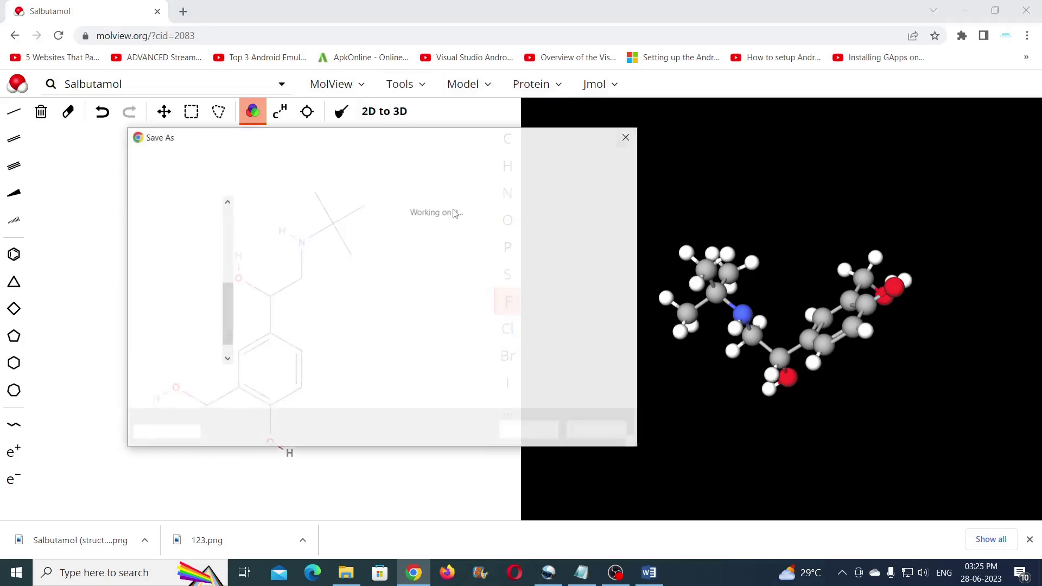
pyautogui.click(505, 432)
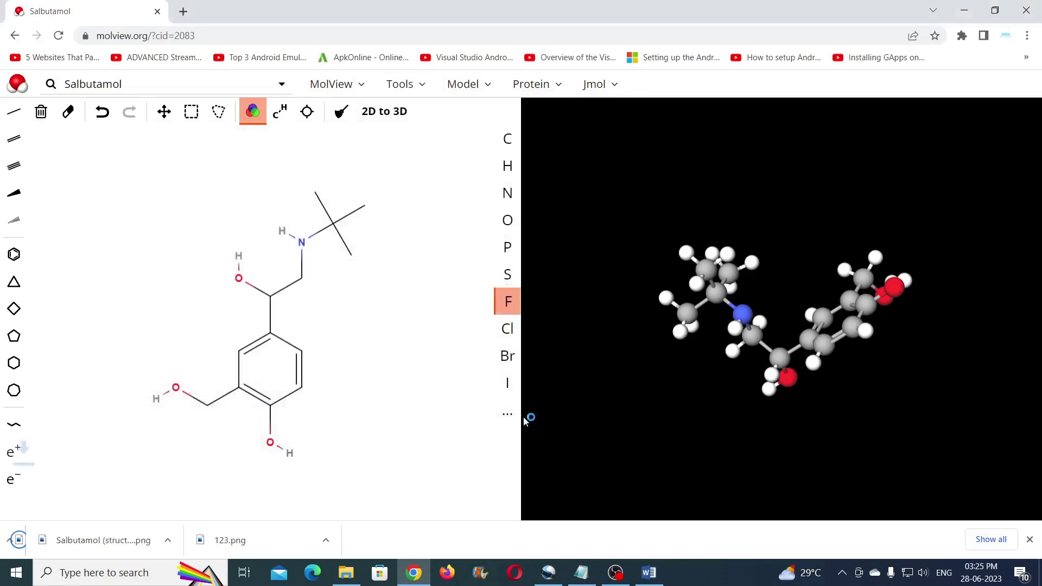